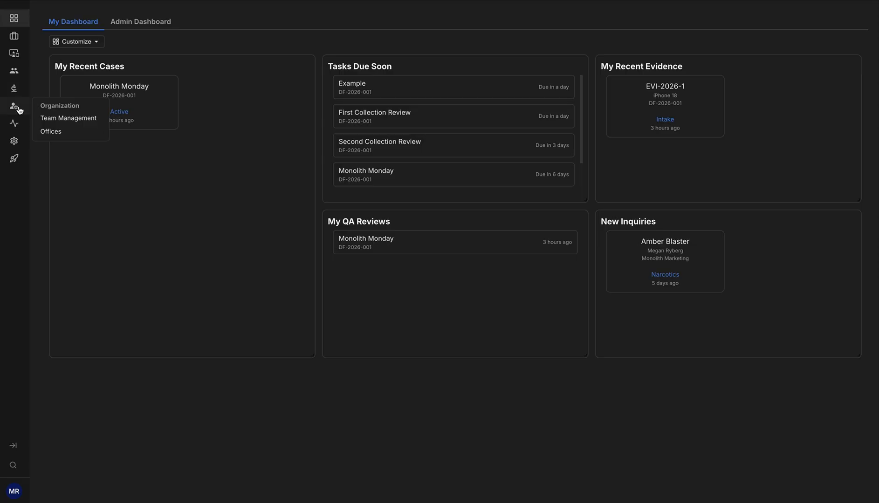
Open the permissions of the default User role in team management
click(60, 119)
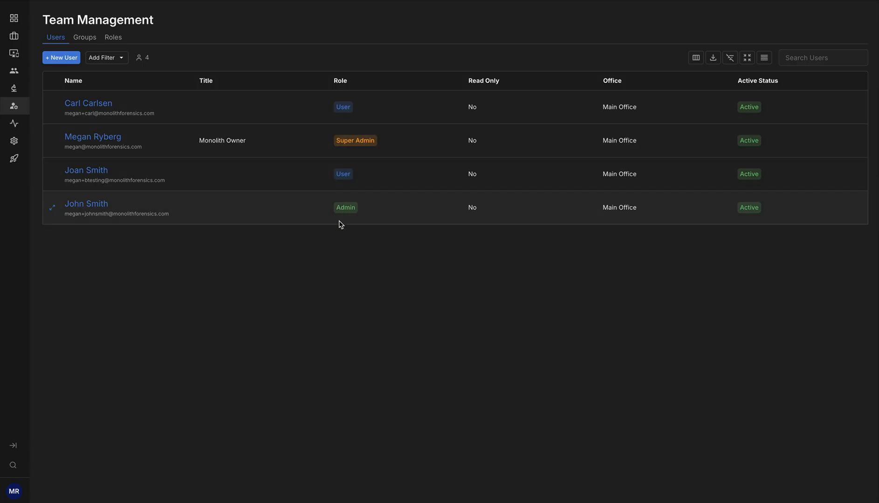
click(116, 41)
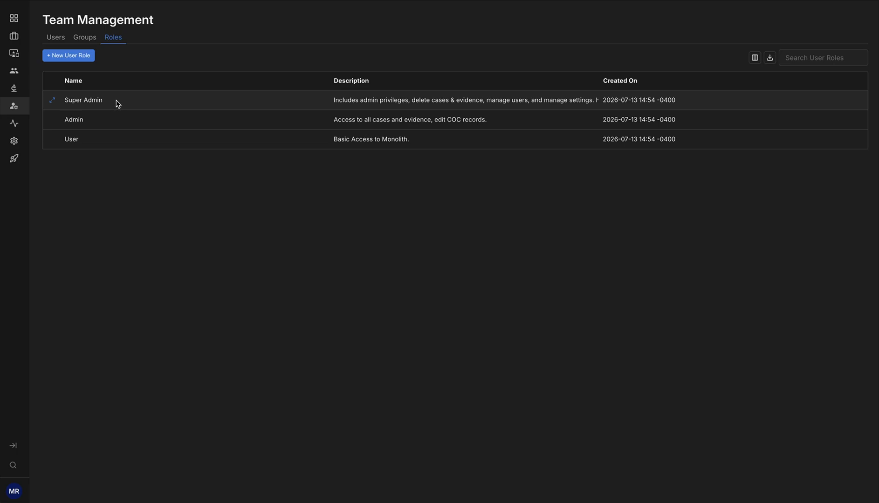
click(54, 141)
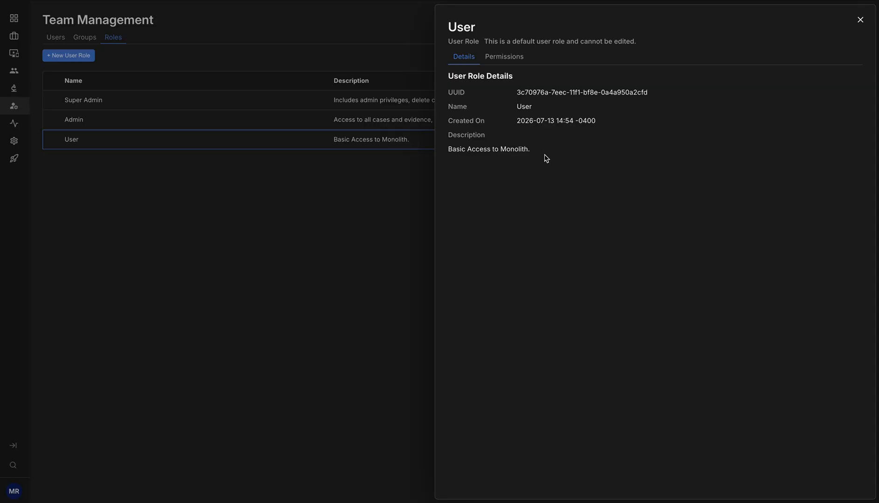
click(510, 61)
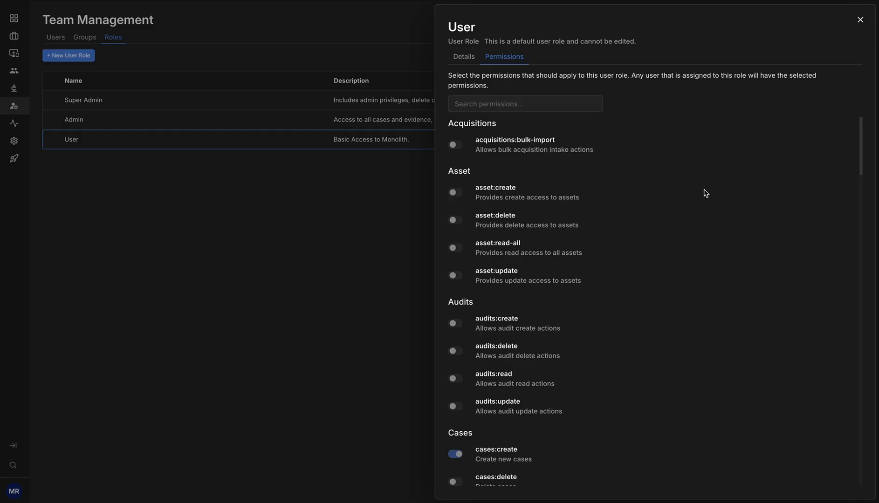
Examine which permissions the default User role grants for cases, clients, chain of custody, contacts and evidence, and close the role details
scroll(705, 240, down, 2)
scroll(706, 241, down, 3)
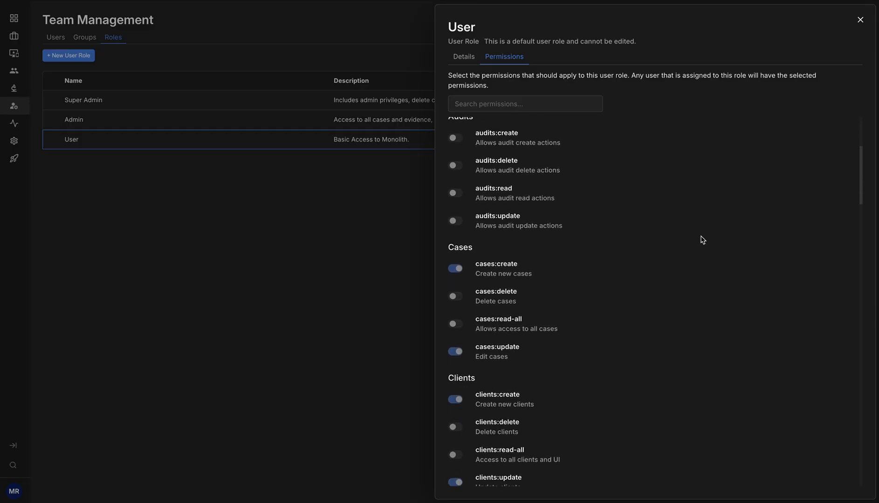
scroll(716, 245, down, 3)
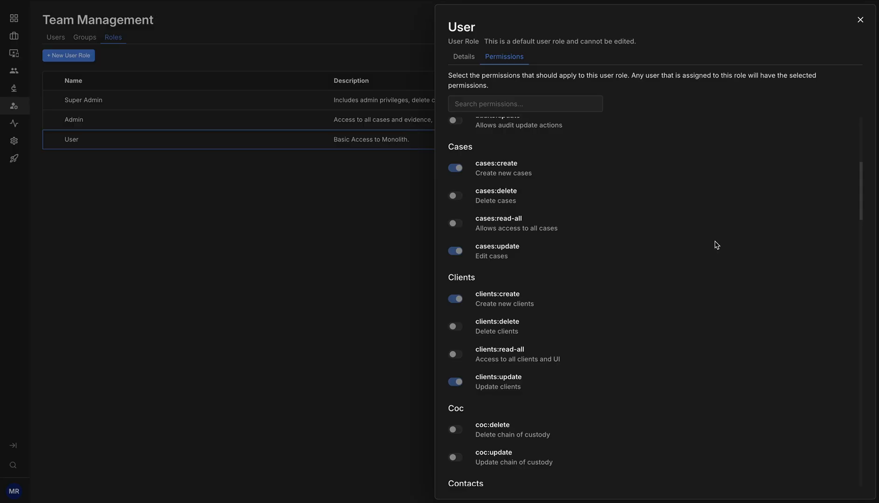
scroll(683, 257, down, 3)
scroll(684, 256, down, 10)
scroll(686, 258, down, 4)
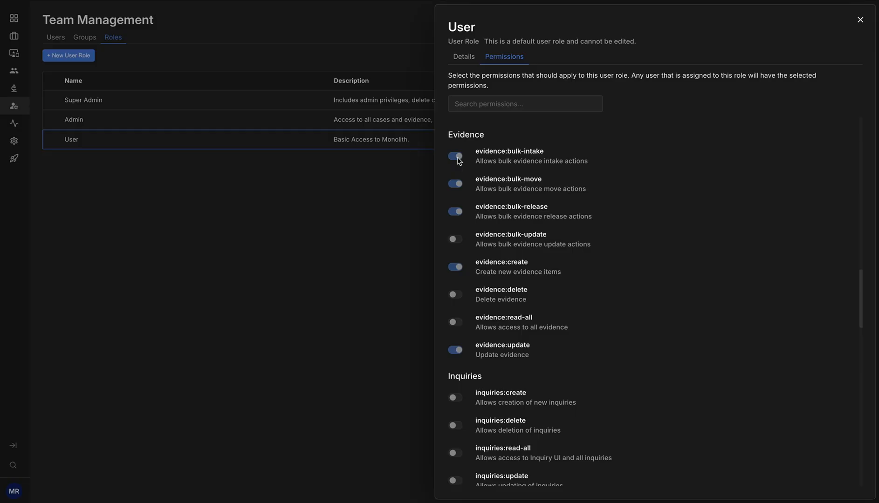
scroll(459, 160, down, 1)
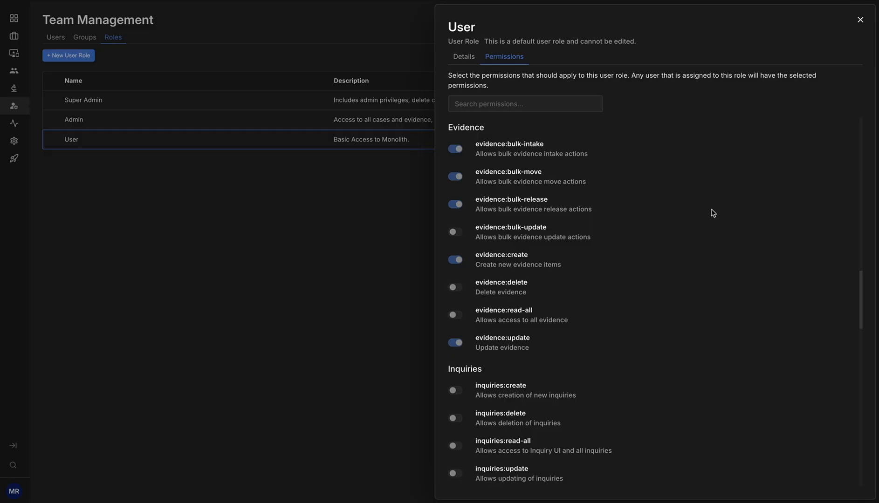
scroll(712, 214, up, 5)
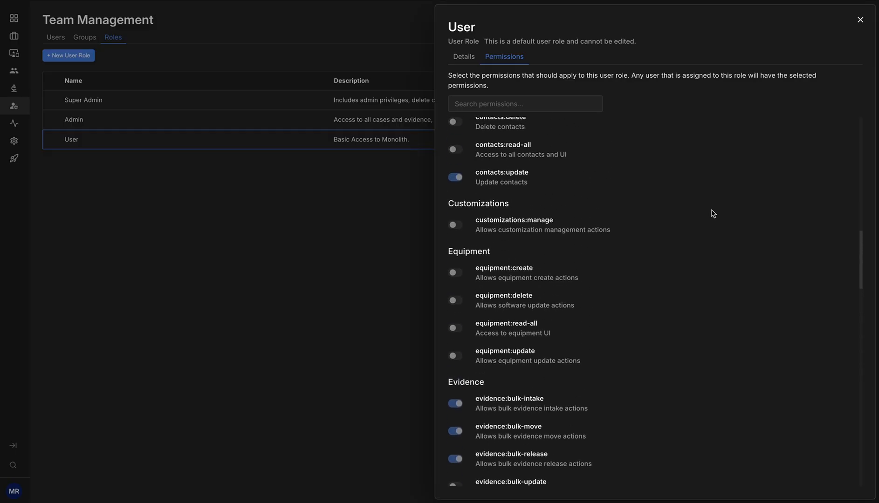
scroll(712, 213, up, 5)
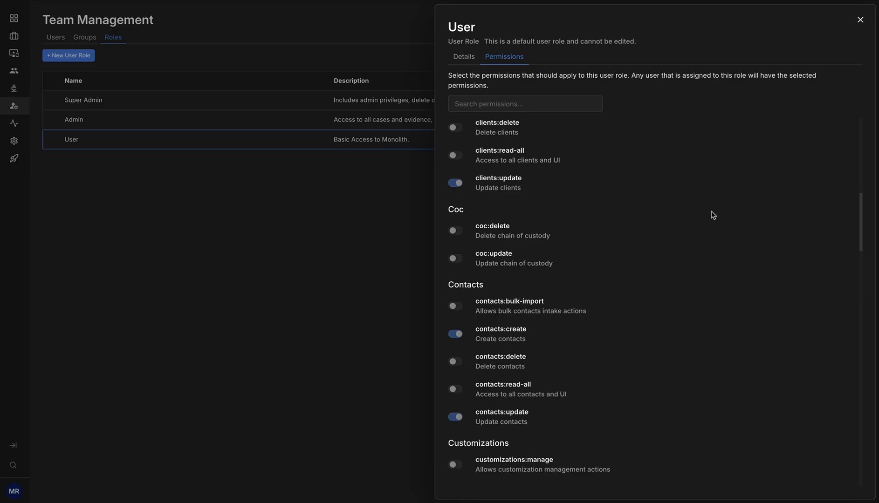
scroll(711, 215, up, 10)
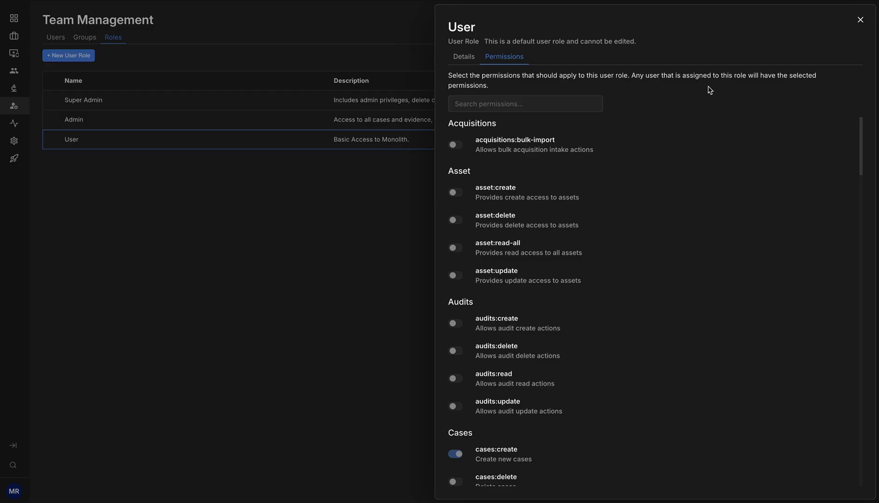
click(860, 20)
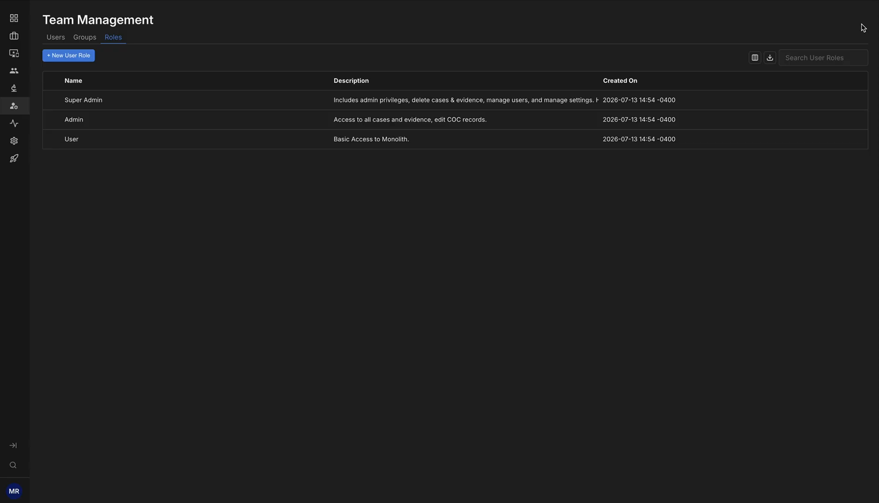
Create a user role named "User - COC Access" with the description "Basic user access + COC actions"
click(80, 58)
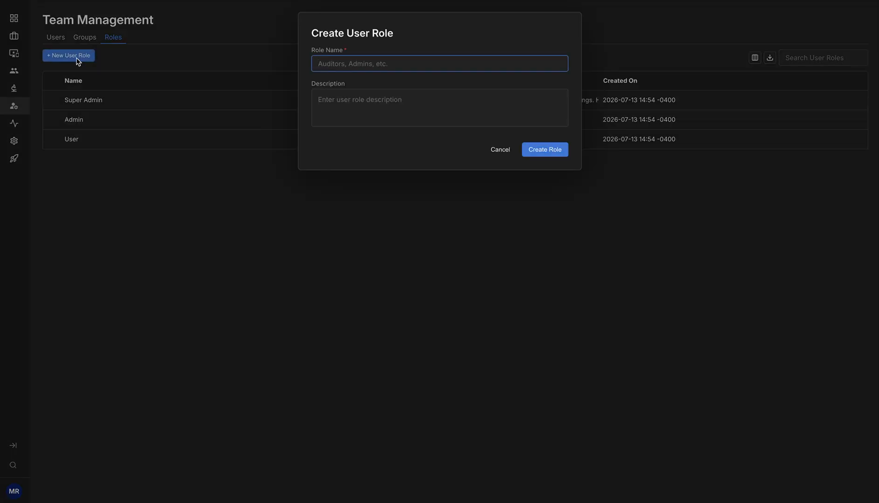
text(User - COC Access)
key(Tab)
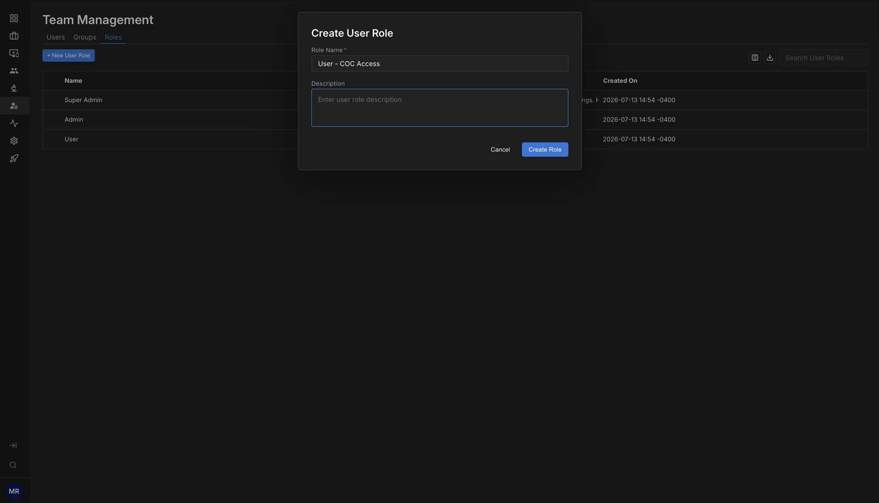
text(Basic user access + COC actions)
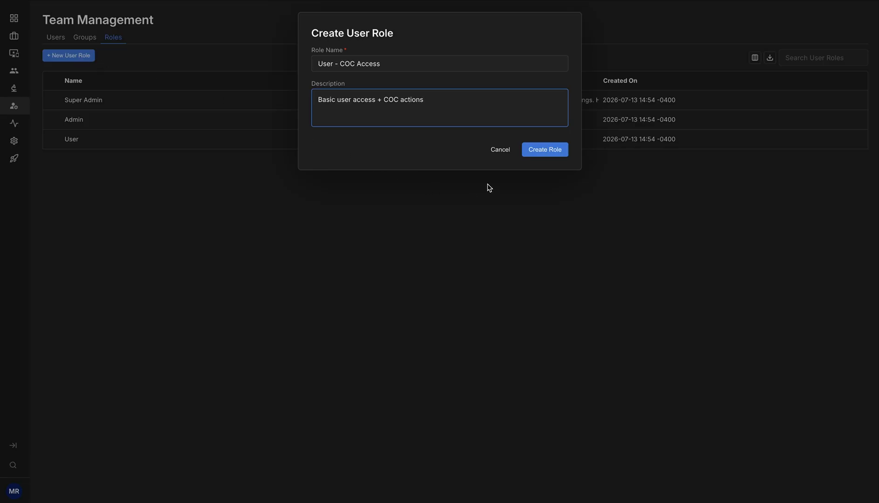
click(540, 150)
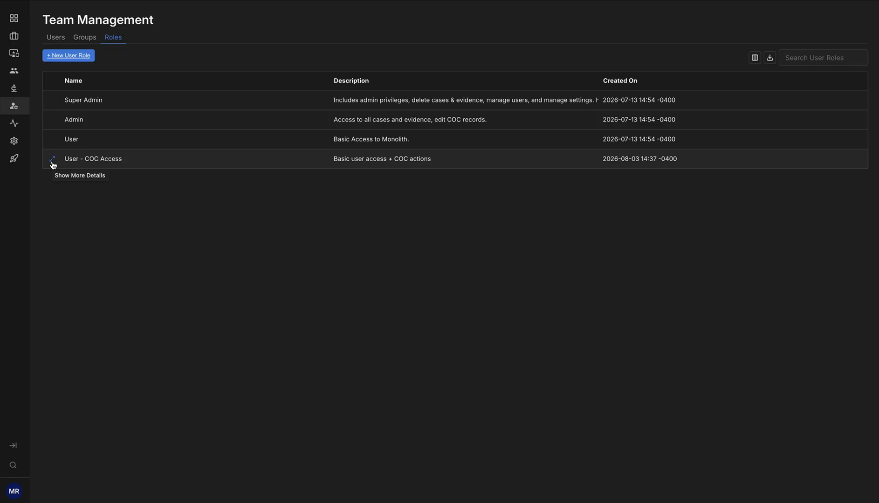
Open the permissions of the User - COC Access role and examine the full list of available options
click(53, 160)
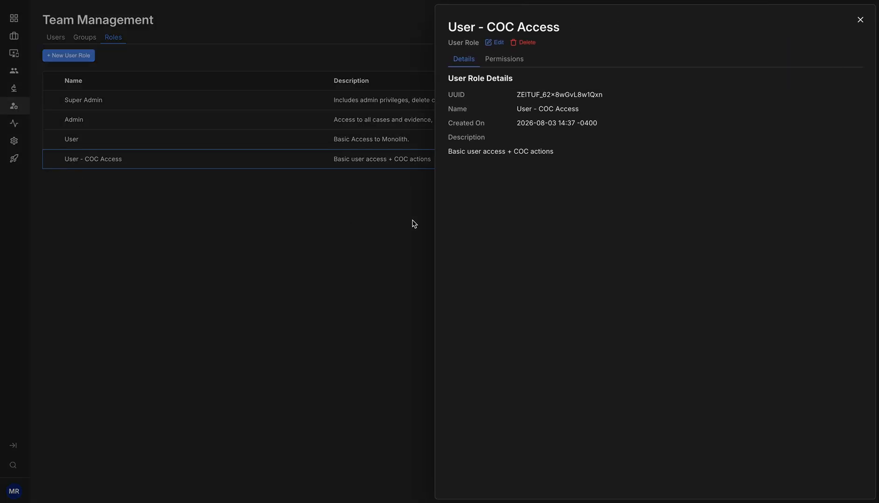
click(510, 66)
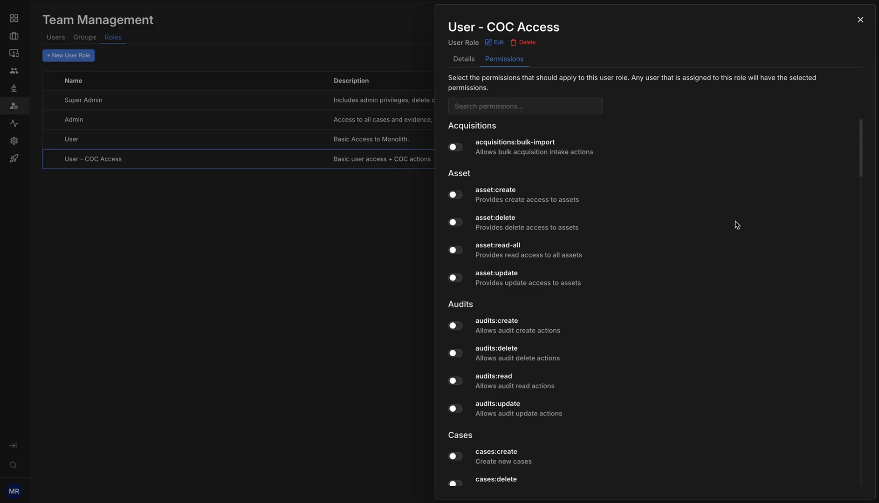
scroll(736, 223, down, 1)
scroll(735, 225, down, 8)
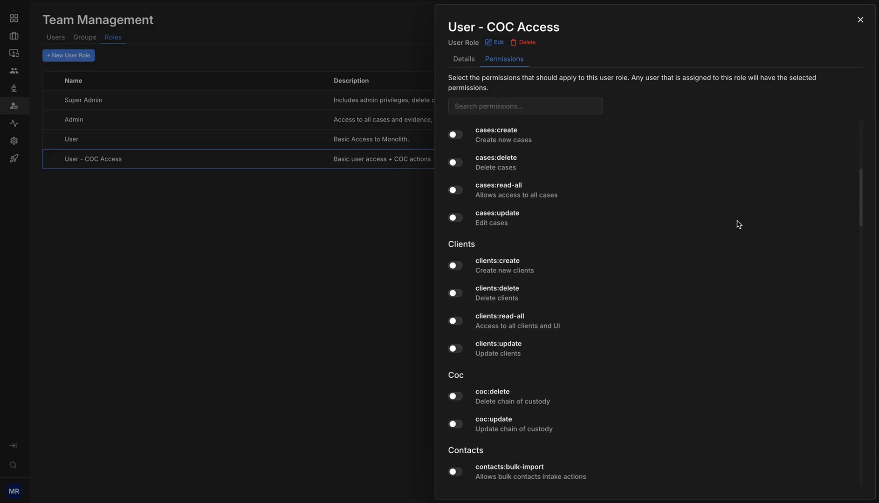
scroll(737, 225, down, 7)
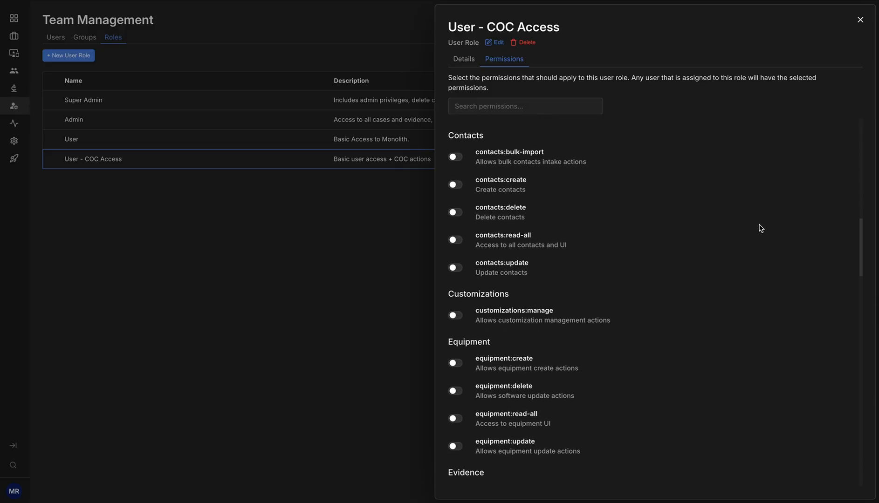
scroll(761, 227, down, 5)
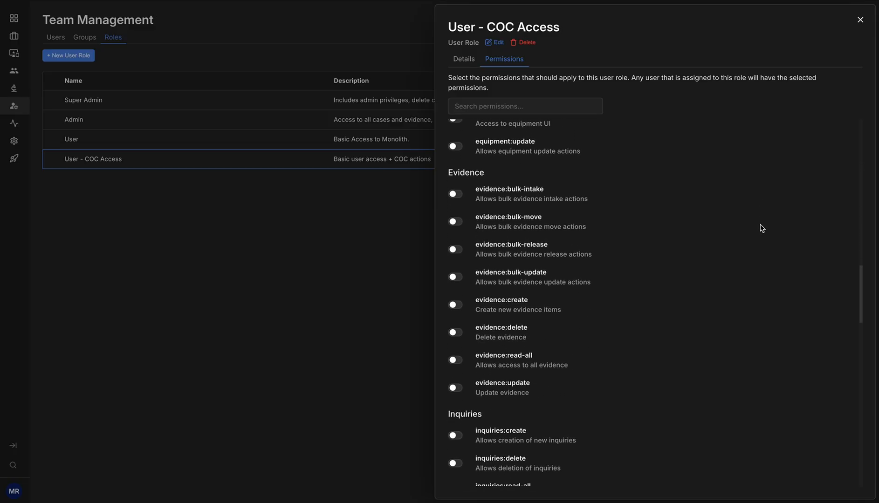
scroll(762, 228, down, 8)
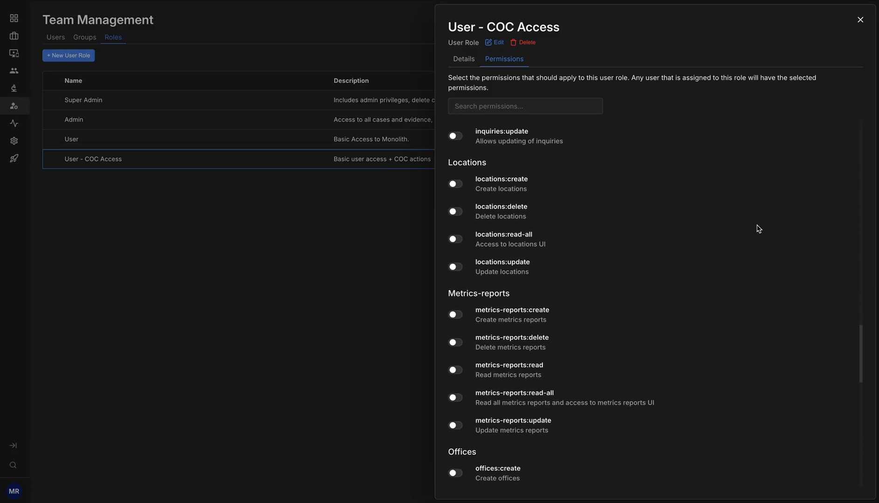
scroll(768, 242, down, 14)
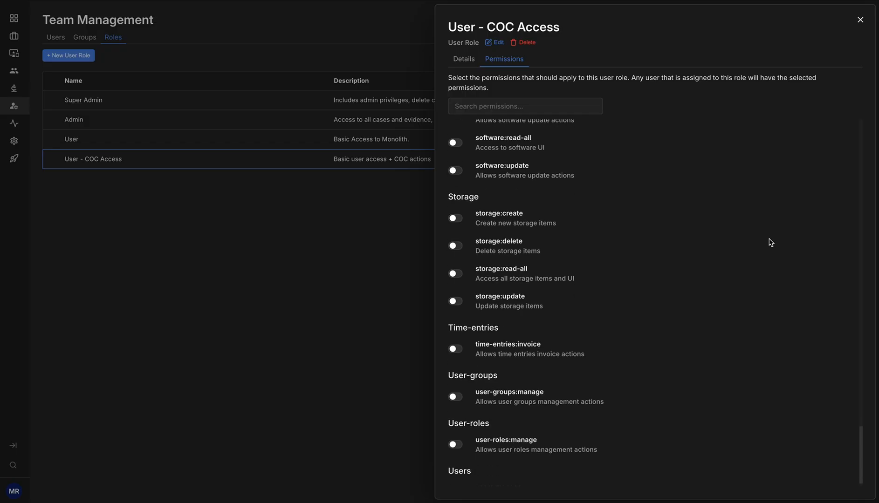
scroll(767, 254, up, 20)
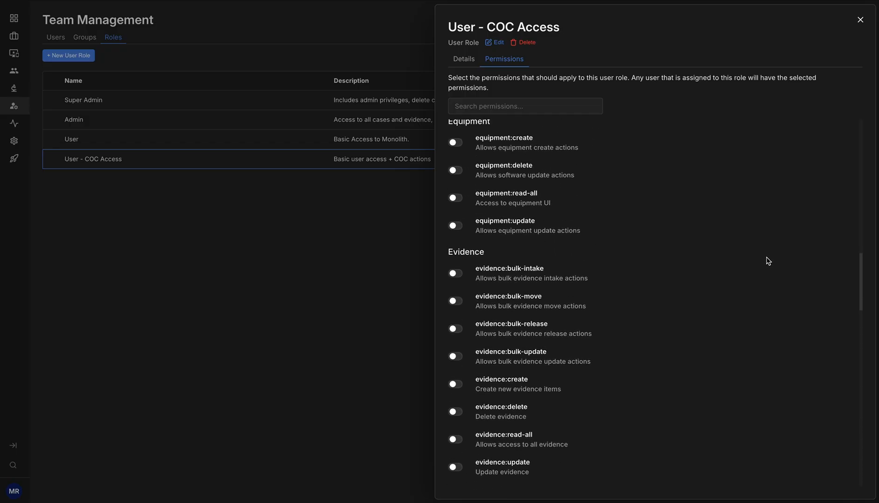
scroll(768, 261, up, 12)
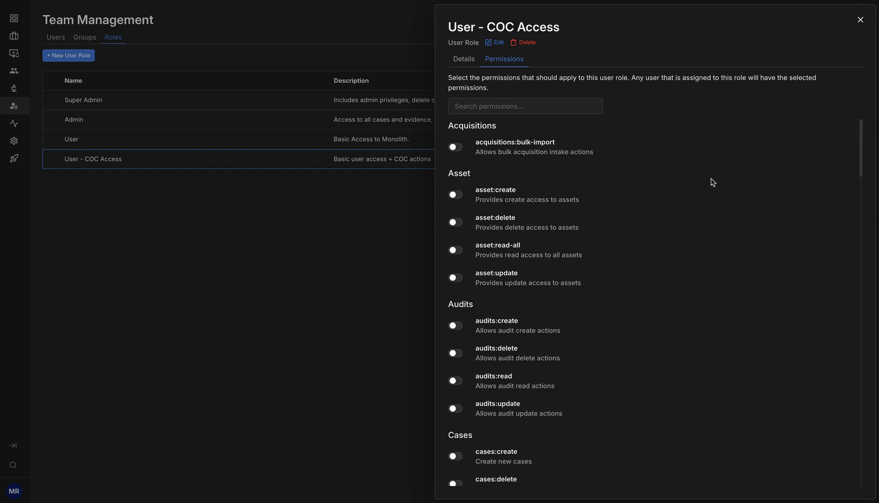
Enable the cases:create, cases:update, clients:create and clients:update permissions for the User - COC Access role
scroll(710, 207, down, 3)
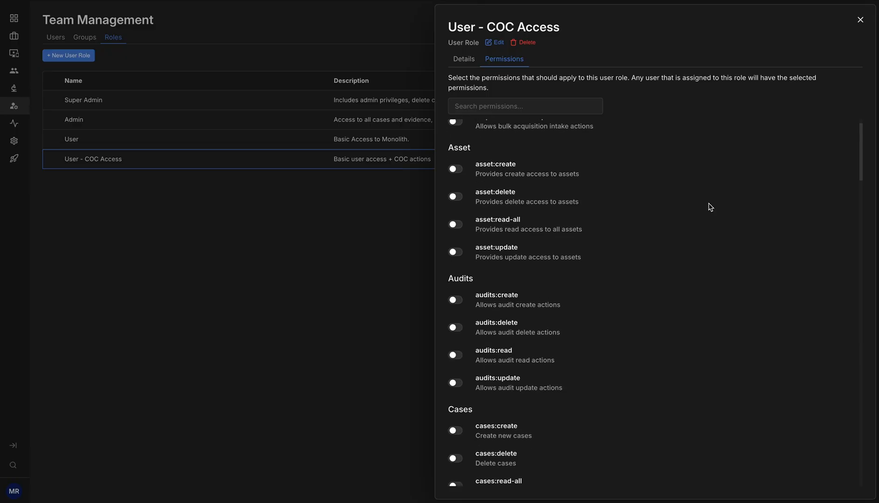
scroll(708, 208, down, 5)
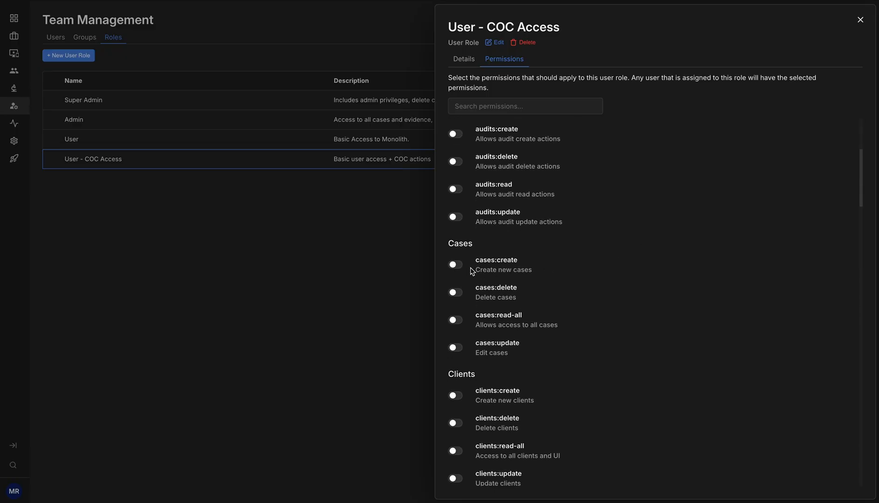
click(455, 264)
click(455, 348)
scroll(647, 361, down, 4)
click(455, 295)
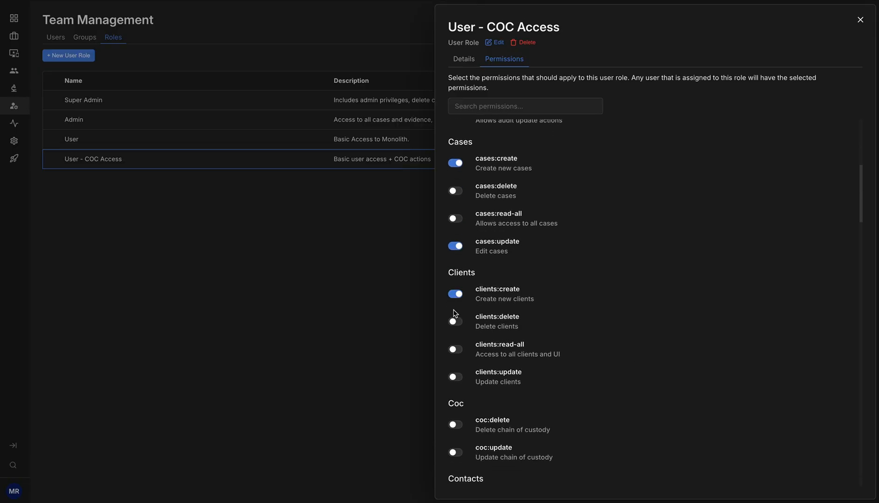
click(455, 376)
Enable the coc:delete, coc:update, contacts:create and contacts:update permissions for the role
scroll(463, 378, down, 4)
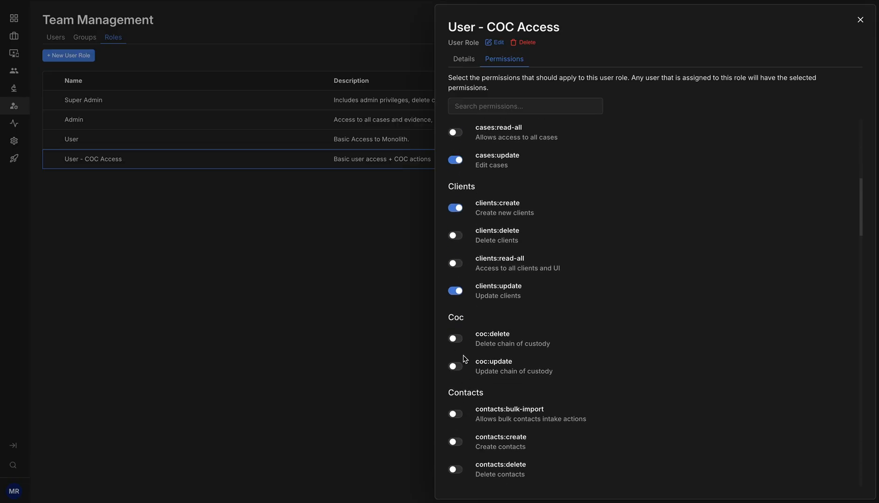
click(455, 338)
click(456, 369)
scroll(648, 363, down, 3)
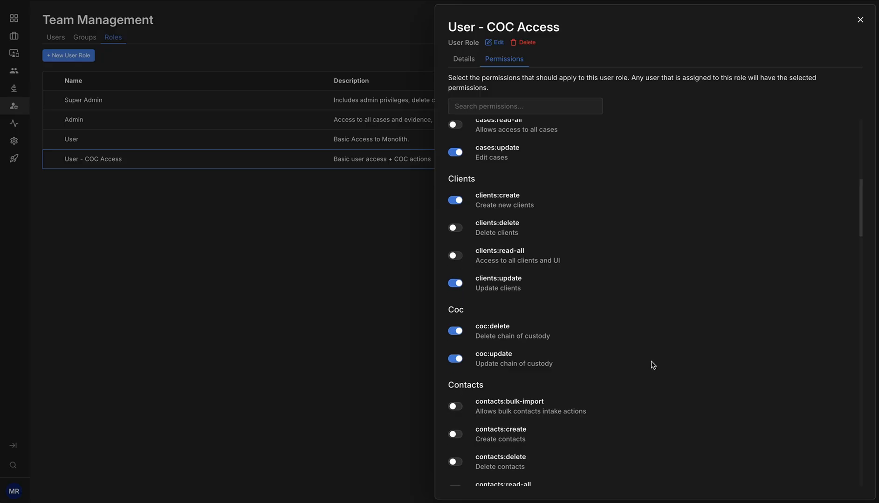
click(452, 344)
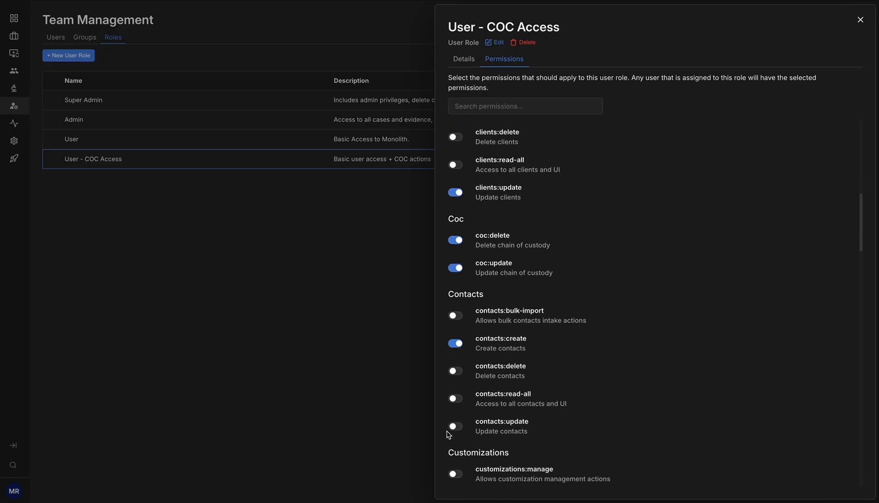
click(455, 427)
Enable the evidence:bulk-intake, evidence:bulk-move, evidence:bulk-release, evidence:create and evidence:update permissions for the role
scroll(577, 404, down, 7)
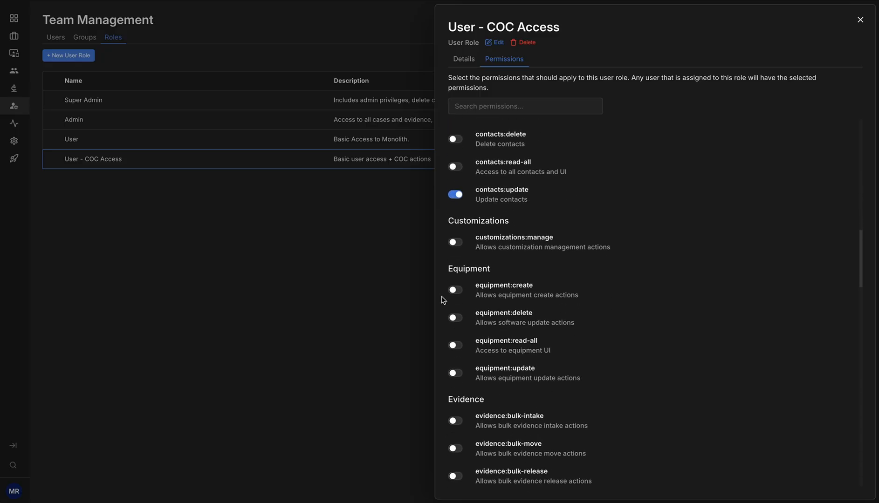
scroll(503, 366, down, 3)
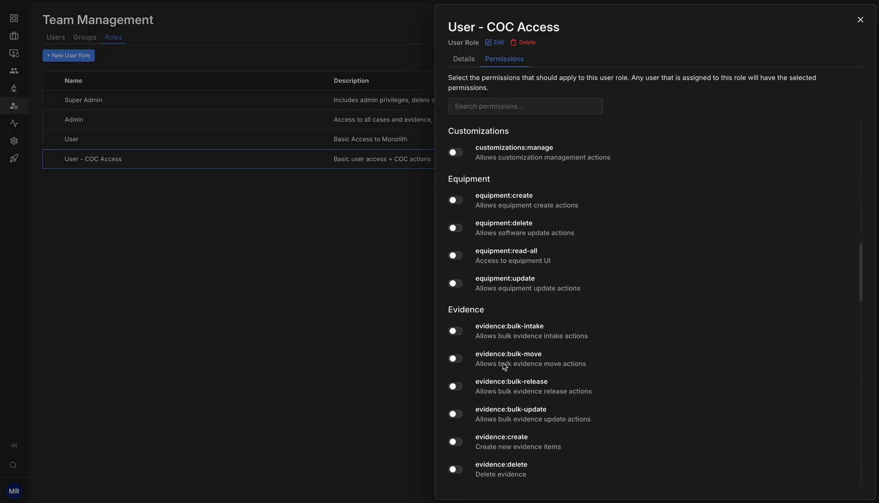
click(455, 383)
scroll(457, 387, down, 1)
click(457, 394)
scroll(457, 398, down, 2)
click(455, 399)
Enable the storage:create and storage:update permissions for the User - COC Access role and close the role's details
scroll(458, 389, down, 3)
scroll(515, 376, down, 10)
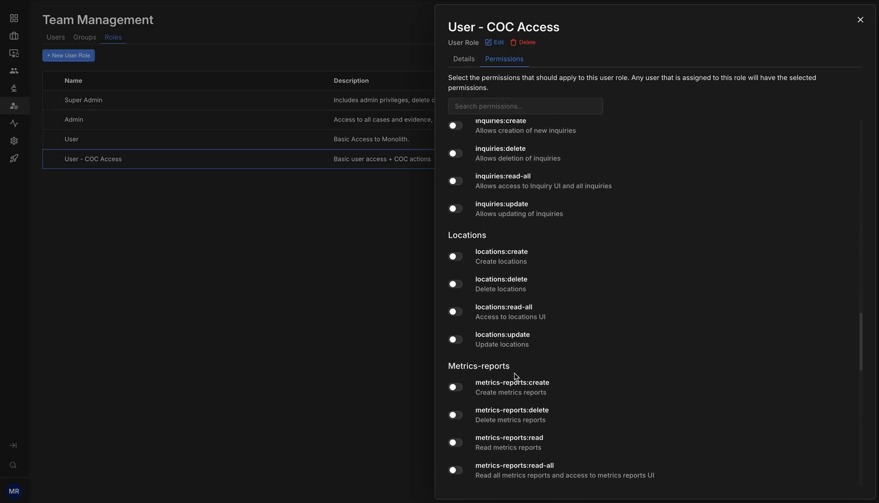
scroll(515, 376, down, 6)
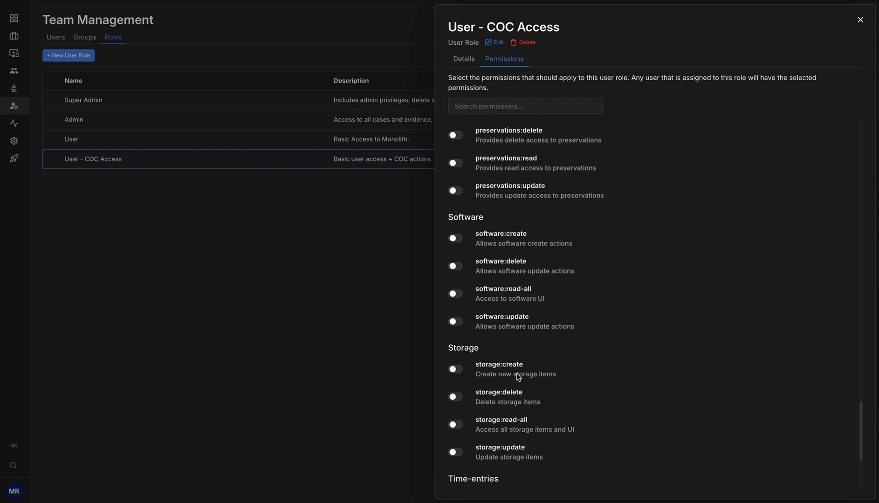
click(454, 284)
click(454, 366)
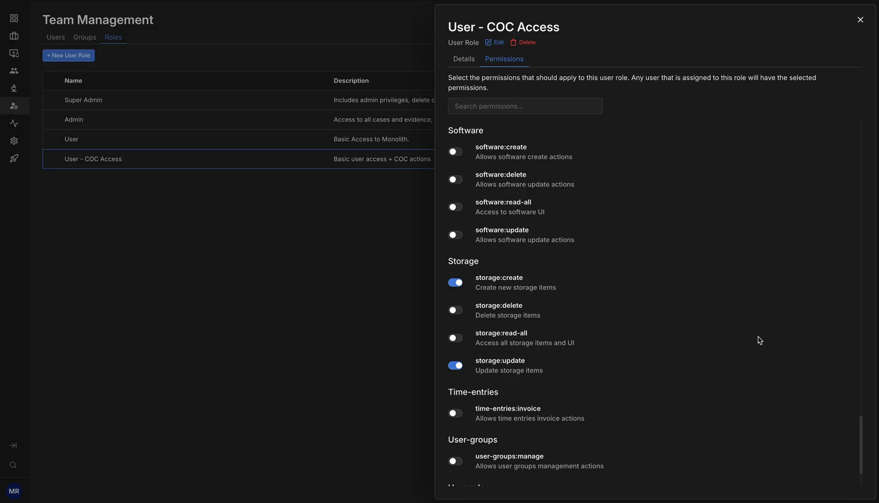
scroll(760, 340, down, 1)
scroll(652, 320, up, 15)
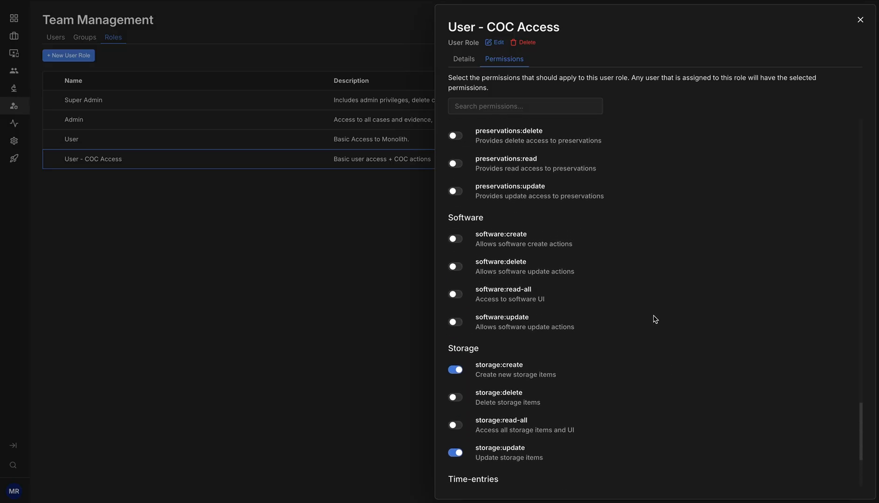
scroll(656, 319, up, 20)
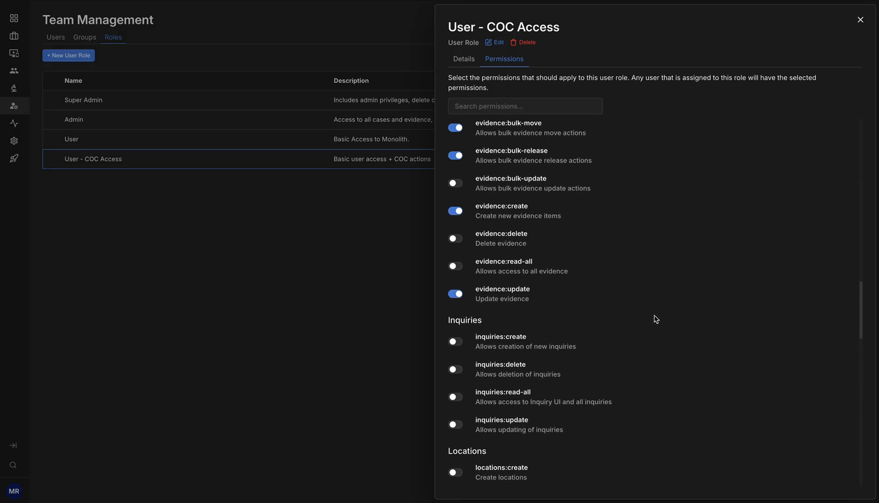
scroll(674, 317, down, 1)
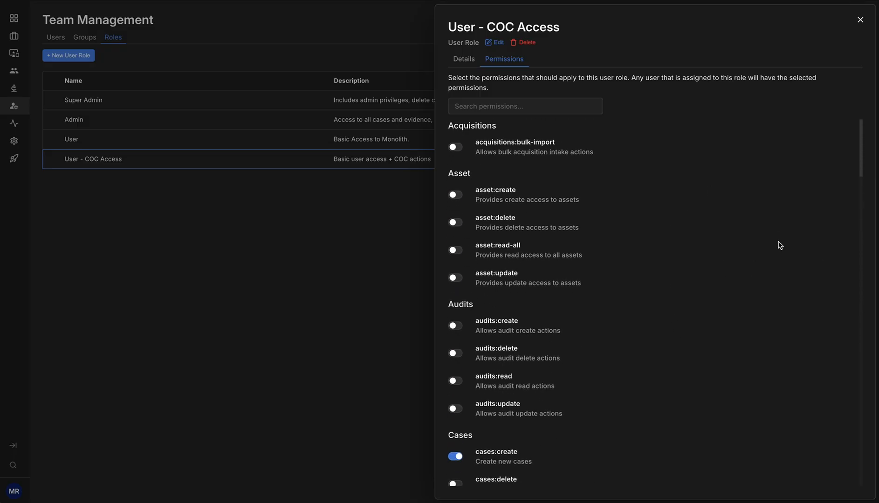
click(860, 21)
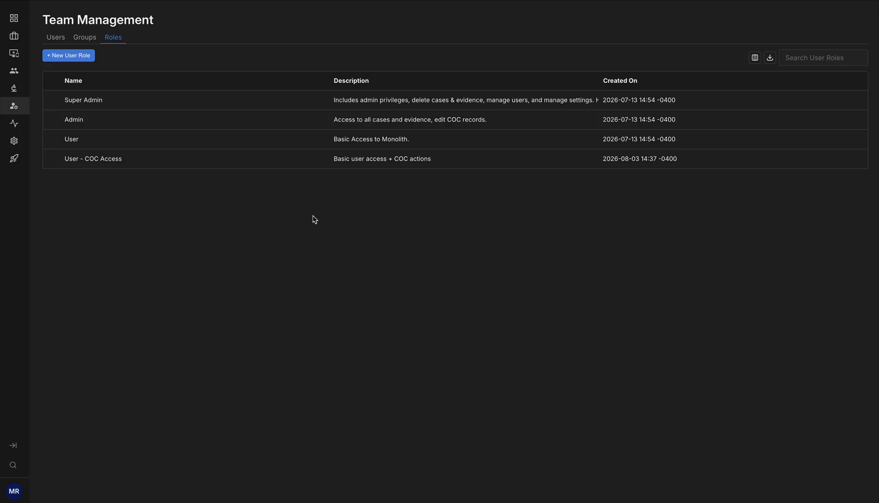
Check the user roles offered when creating a new user, including User - COC Access, without creating one
click(55, 38)
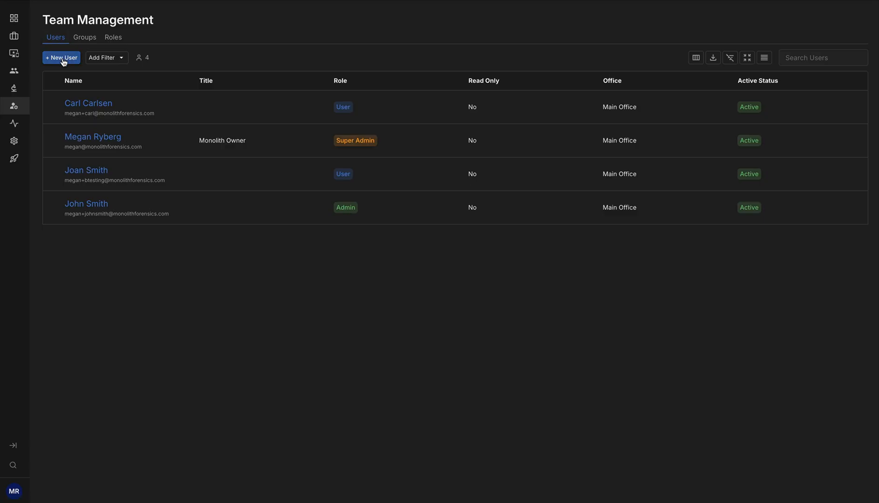
click(63, 59)
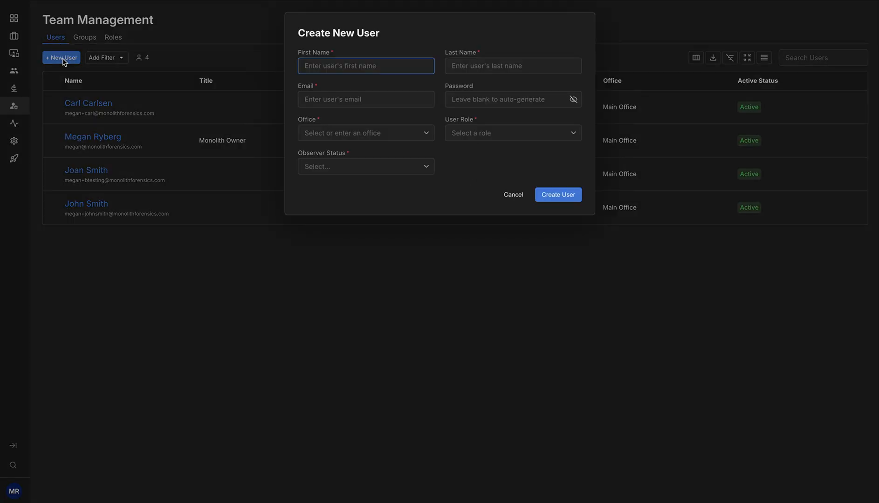
click(574, 134)
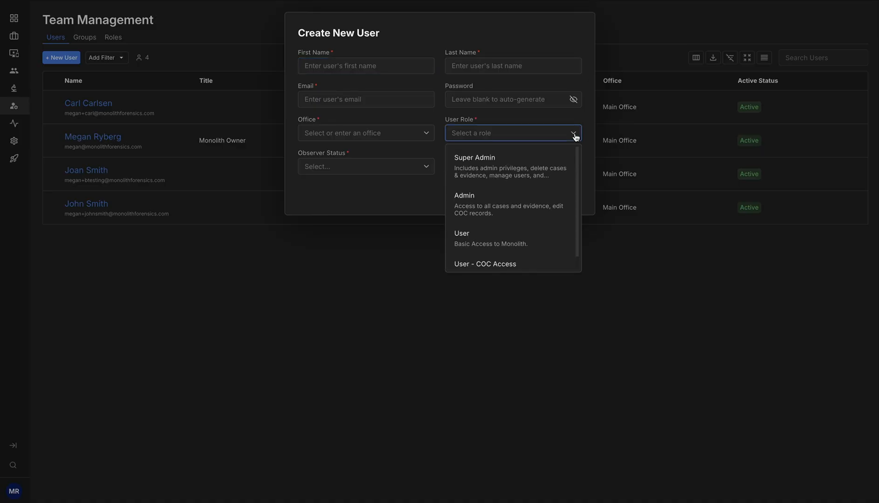
scroll(554, 176, down, 1)
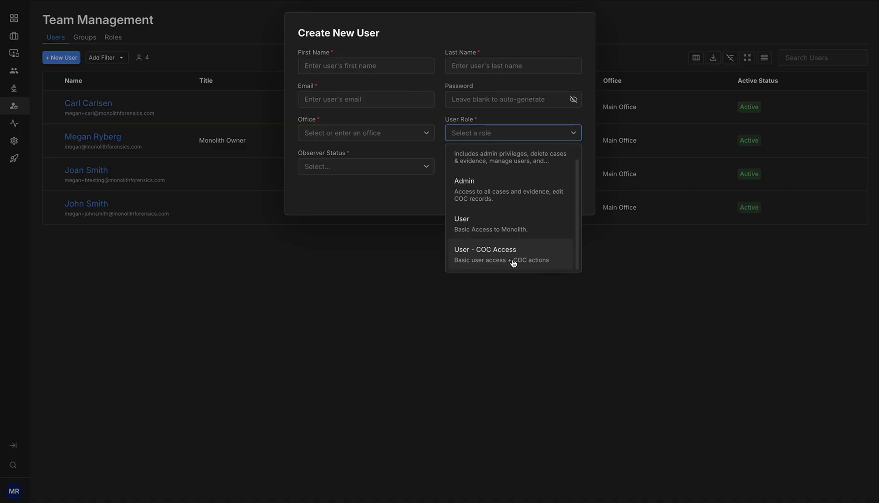
click(411, 206)
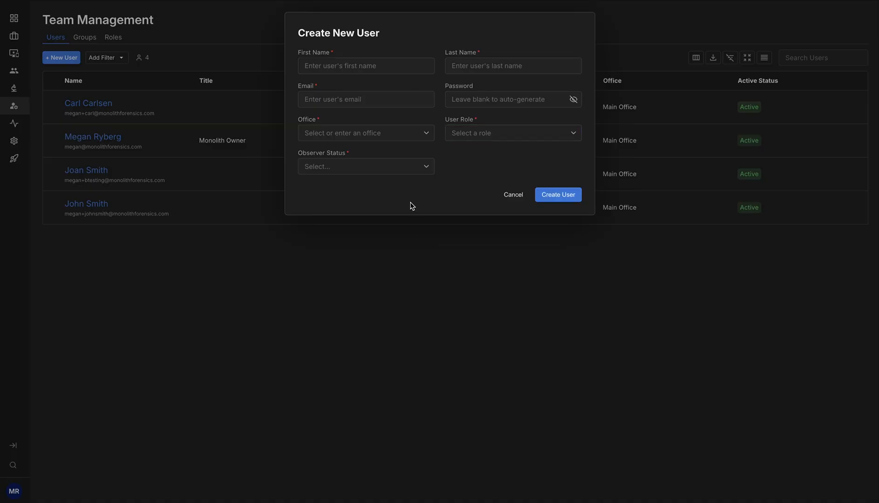
click(512, 196)
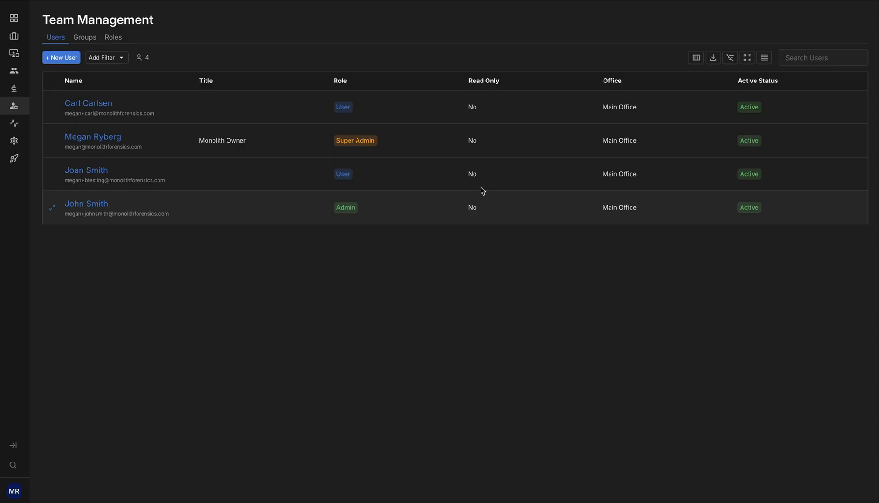
Disable the coc:delete permission for the User - COC Access role and close the role's details
click(117, 38)
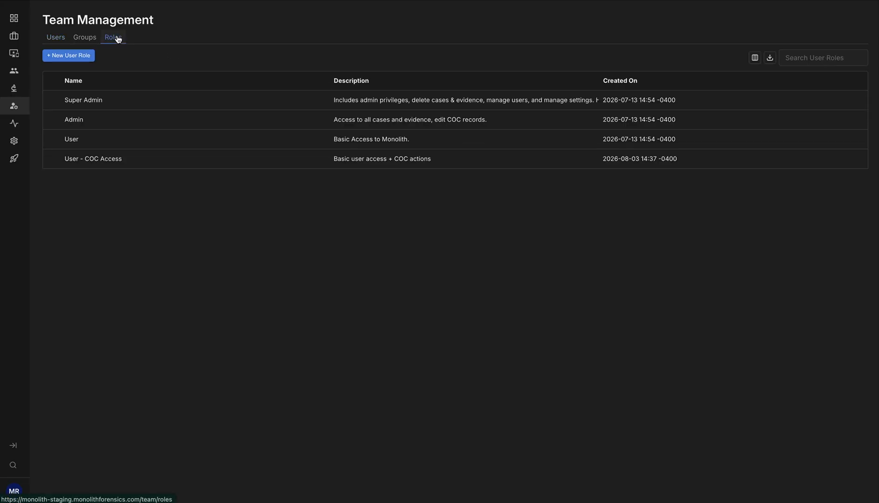
click(53, 161)
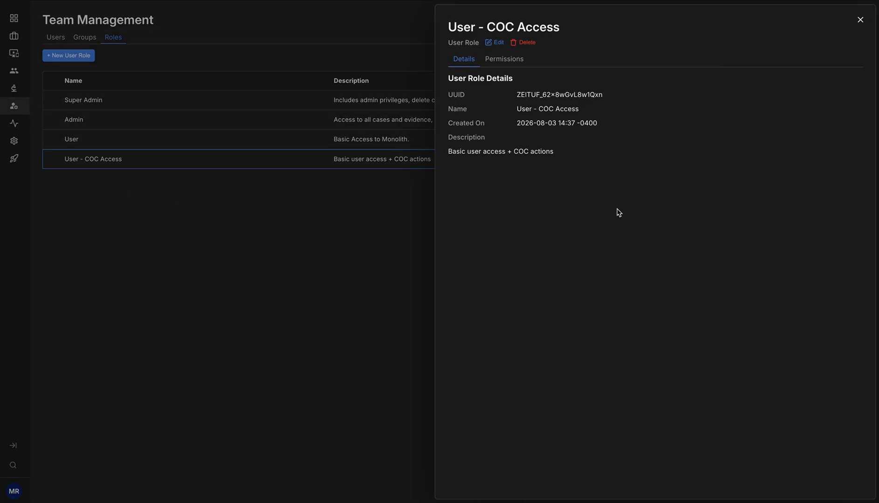
click(511, 63)
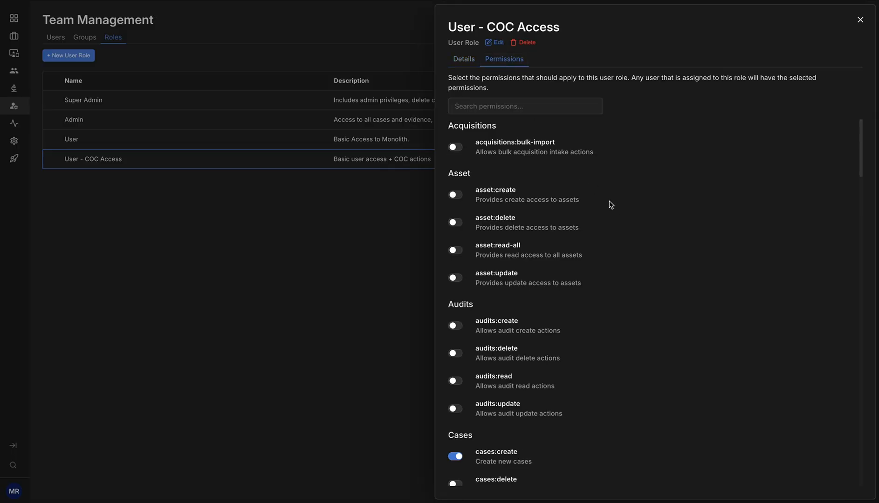
scroll(627, 205, down, 6)
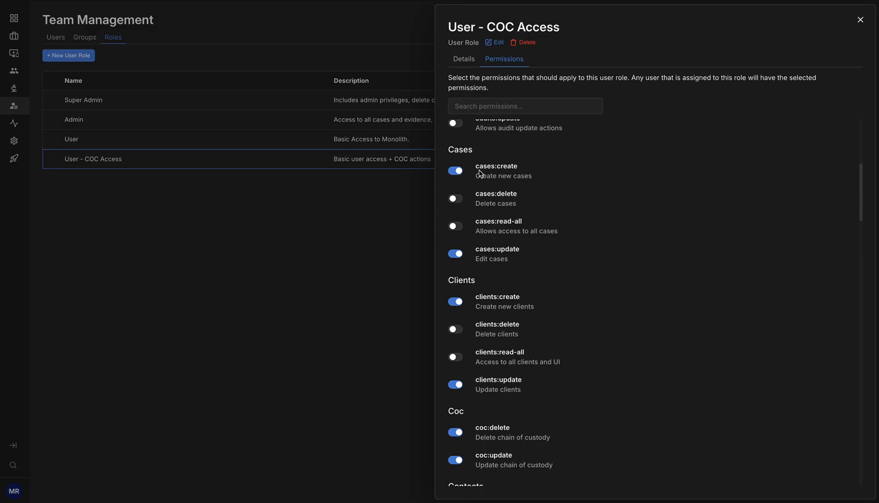
scroll(625, 288, down, 4)
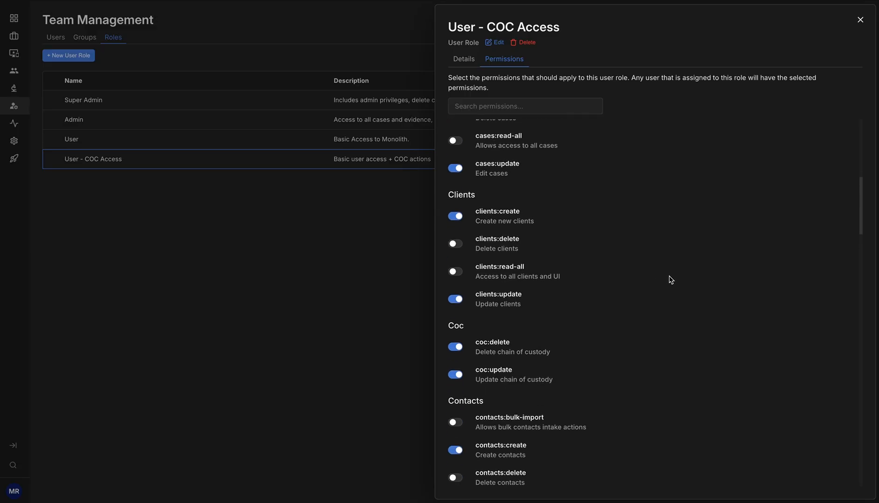
scroll(666, 279, down, 1)
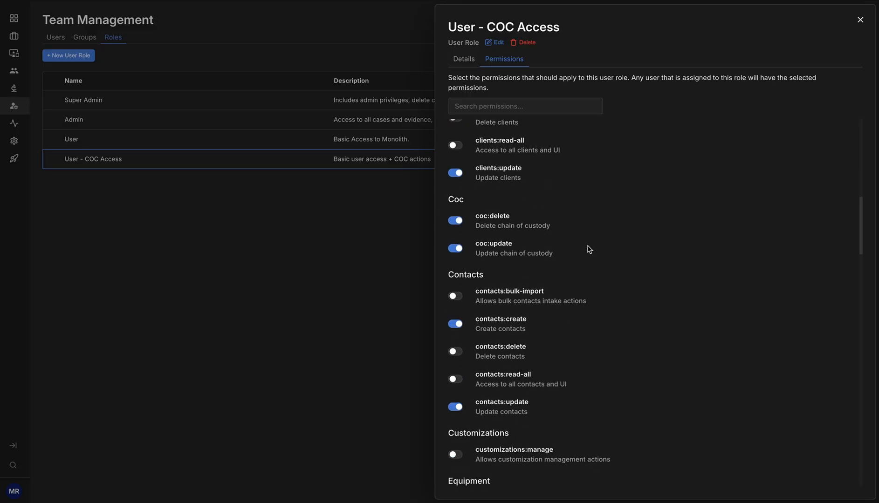
click(459, 224)
scroll(742, 237, up, 12)
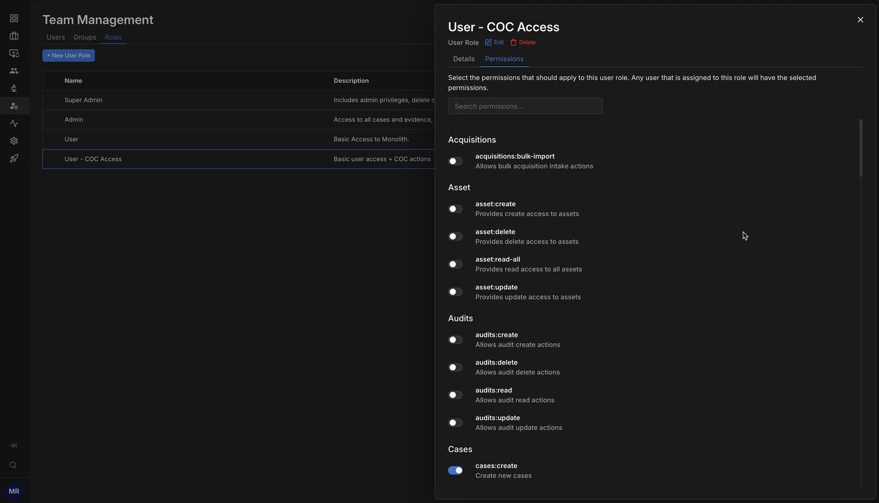
click(860, 20)
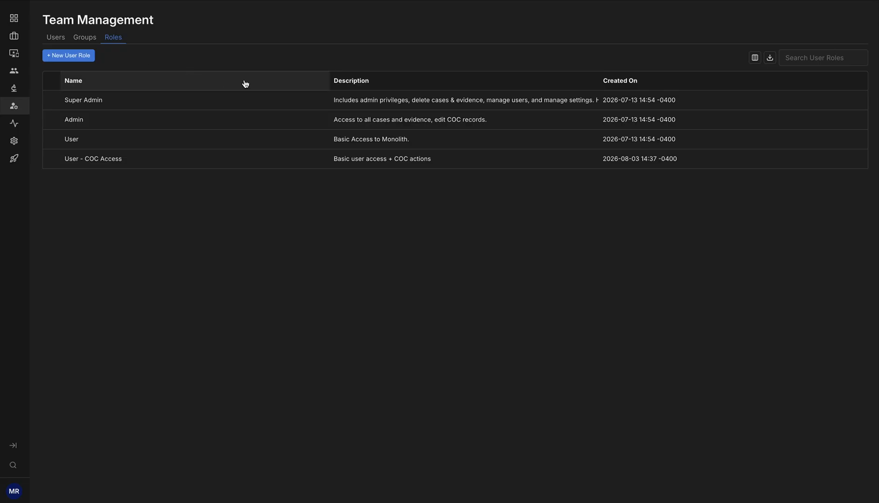